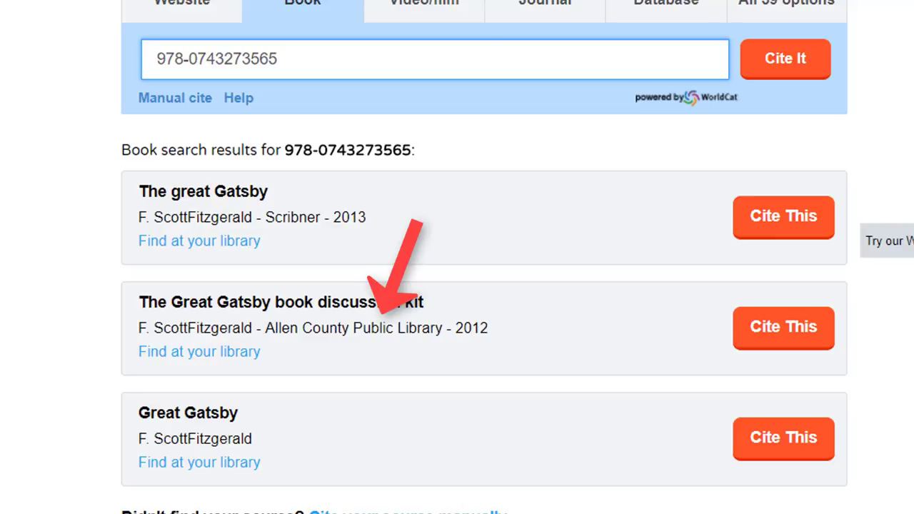
Cite The Great Gatsby book discussion kit result, continue to its citation form, and place the book's Amazon title page beside it.
click(814, 337)
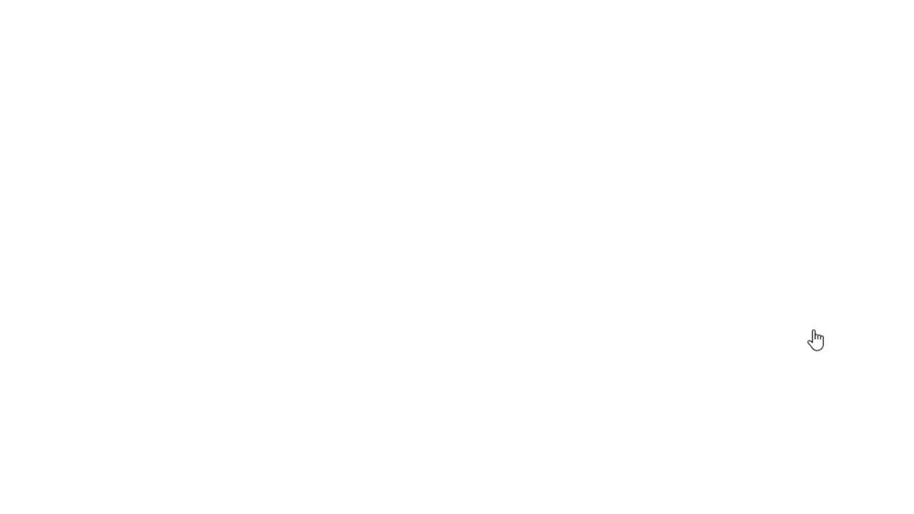
click(336, 371)
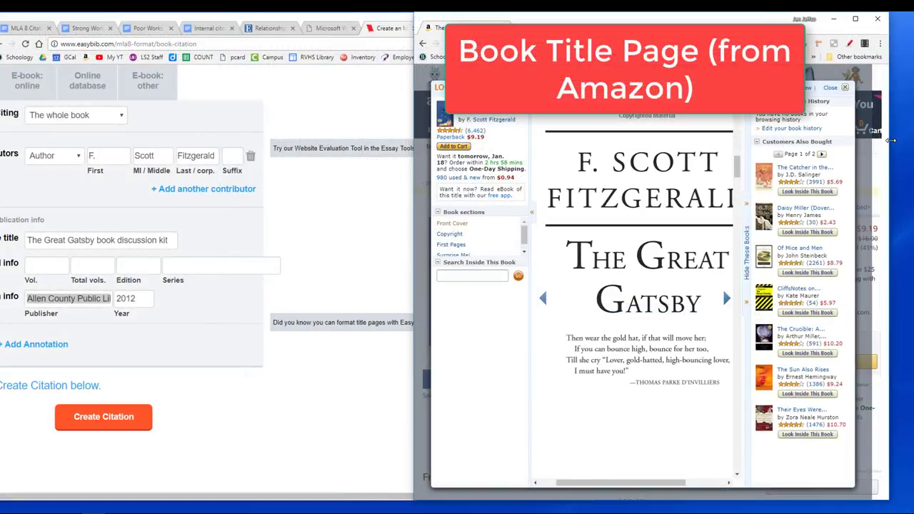
drag(890, 141, 889, 141)
drag(751, 169, 749, 184)
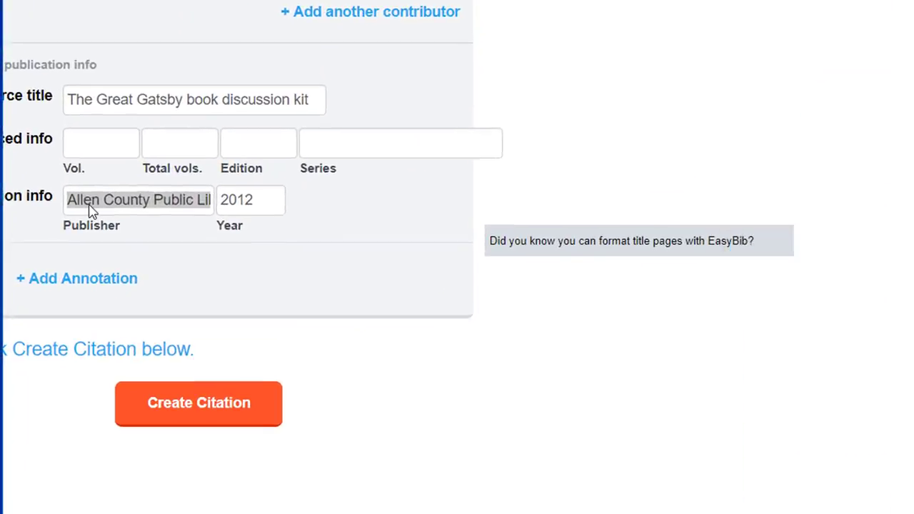
Replace the publisher in the book's publication info with Scribner.
triple_click(92, 190)
text(Scr)
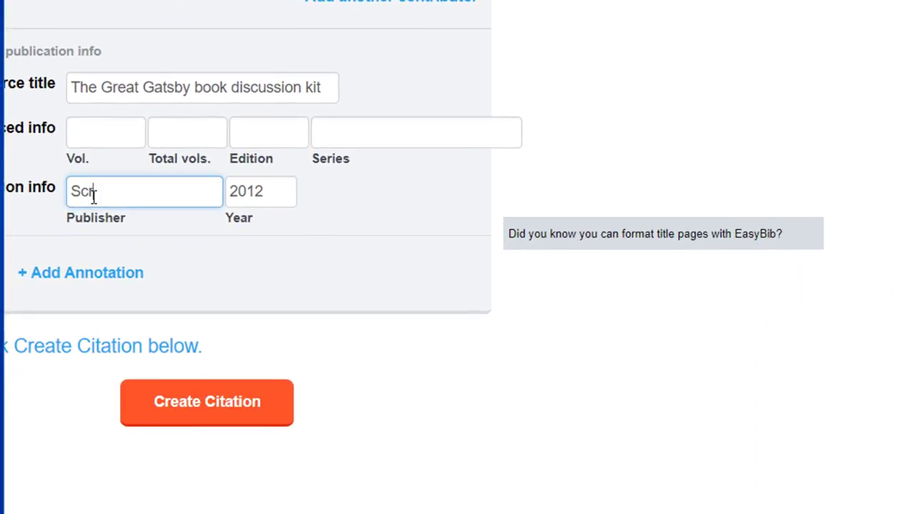
text(ibner)
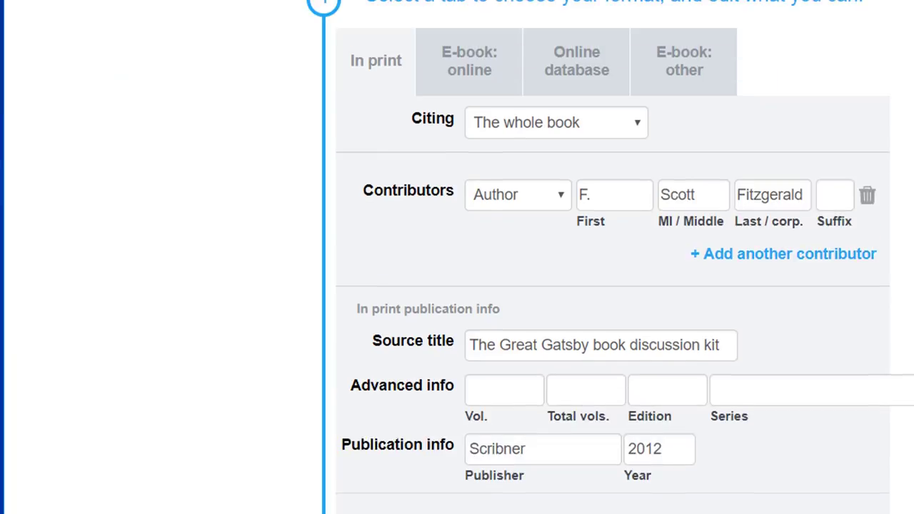
scroll(540, 316, down, 1)
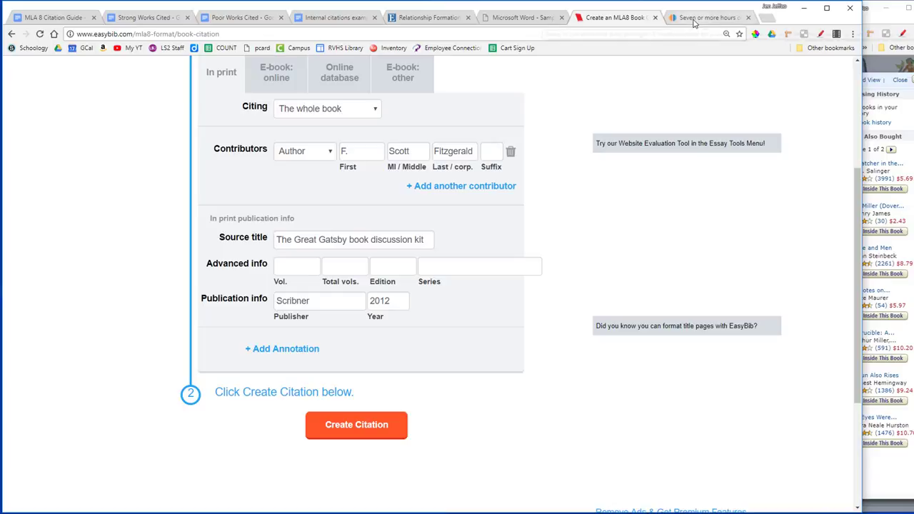
Return to the EasyBib home page to start a new citation.
scroll(549, 209, up, 1)
scroll(550, 209, up, 3)
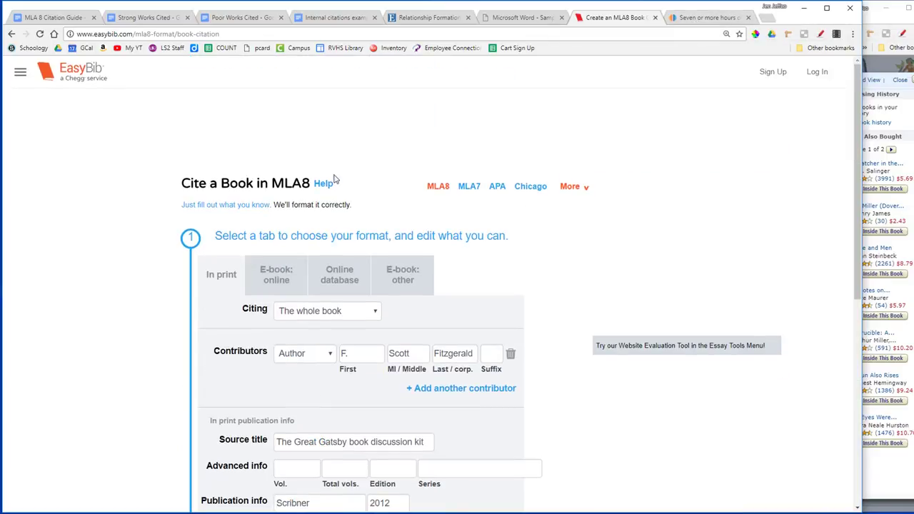
click(66, 72)
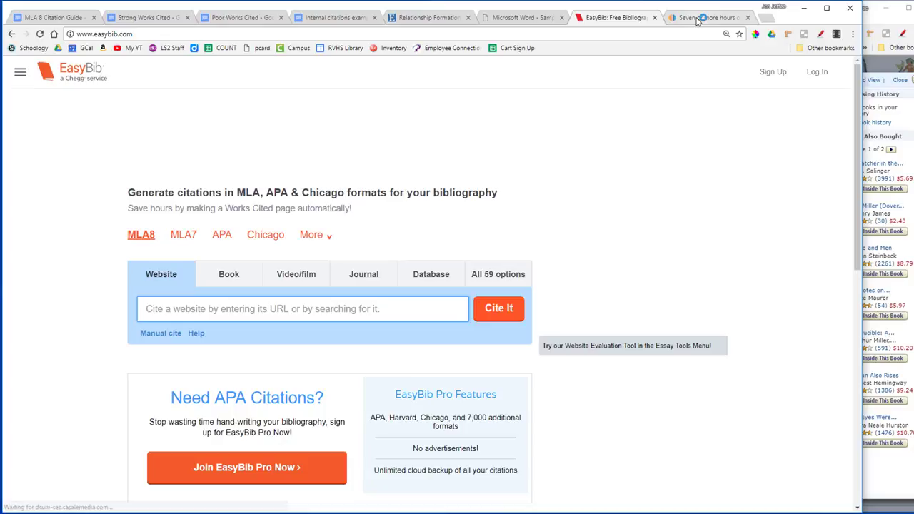
Copy the web address of the American Academy of Sleep Medicine article about seven or more hours of sleep.
click(700, 18)
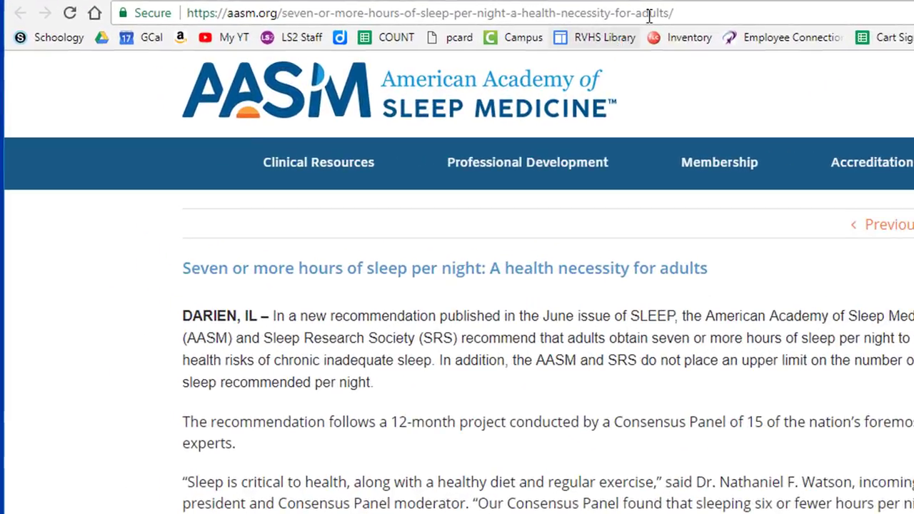
click(657, 13)
right_click(657, 14)
click(689, 76)
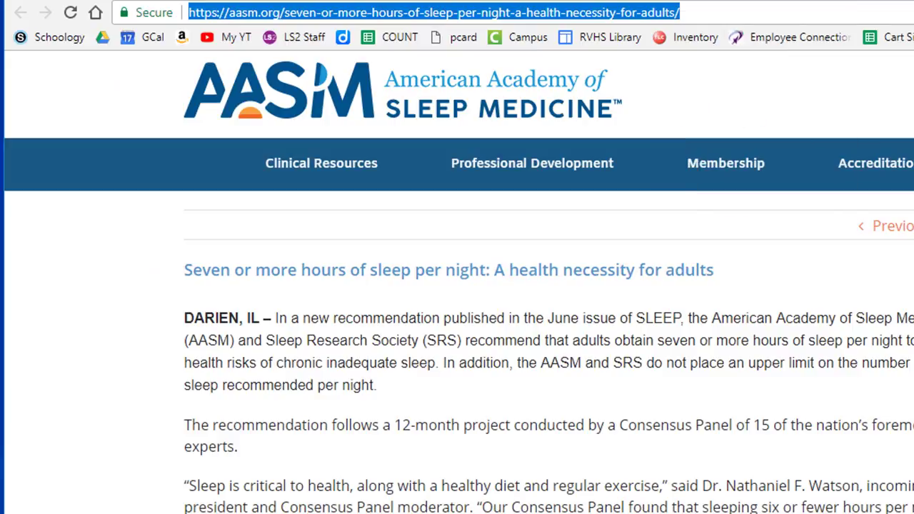
Submit the copied article URL as an MLA8 website source and continue to the final step.
key(ctrl+shift+Tab)
right_click(235, 290)
click(289, 386)
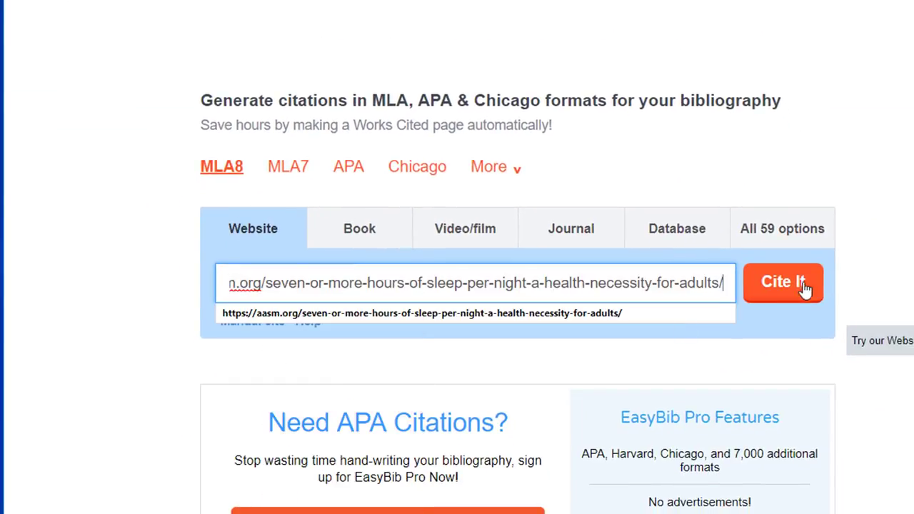
click(806, 290)
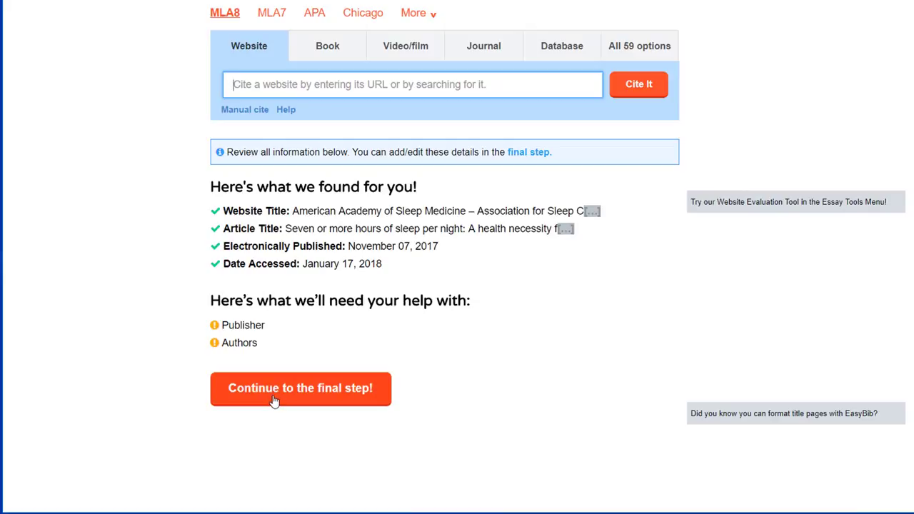
click(276, 401)
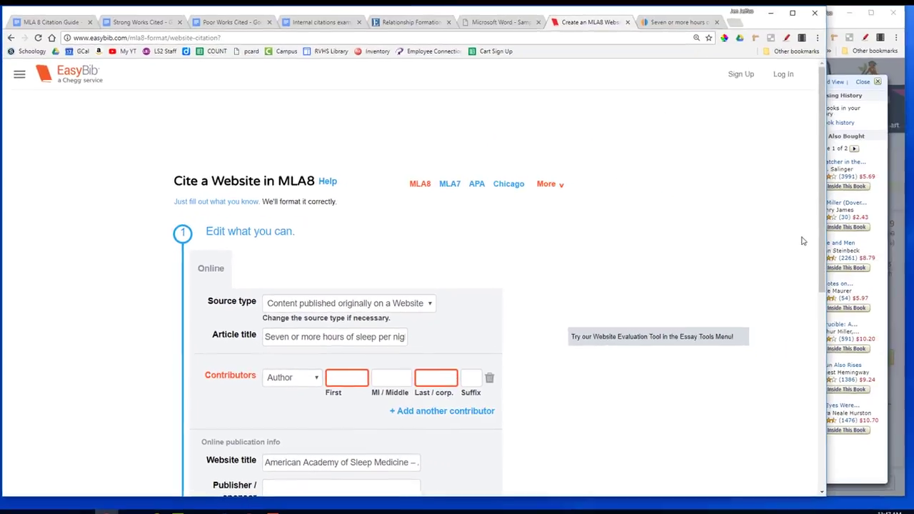
Arrange the website citation form and the AASM sleep article side by side.
drag(813, 234, 554, 234)
click(593, 33)
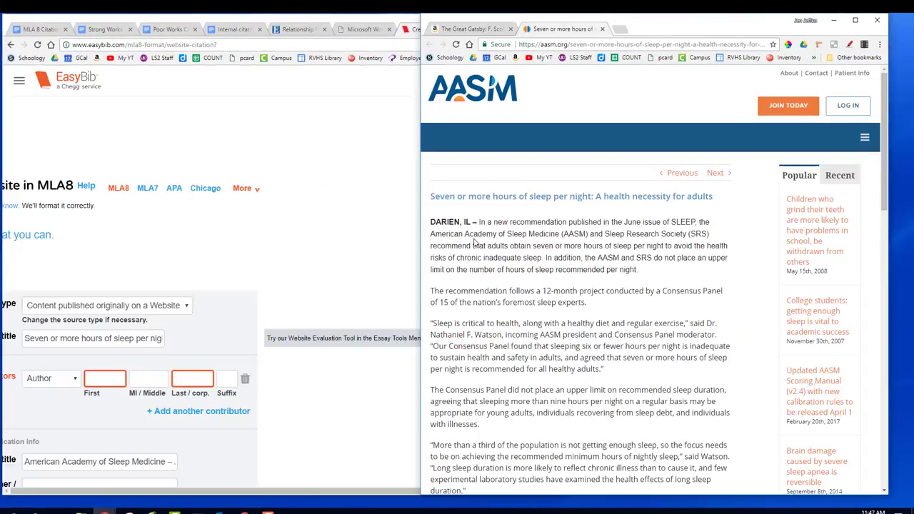
drag(419, 221, 477, 221)
scroll(386, 267, down, 2)
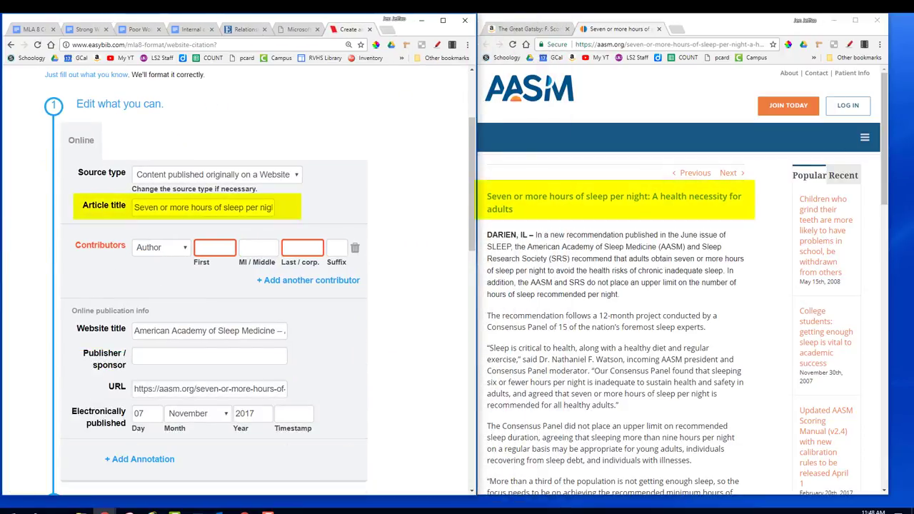
Capitalize "More" and "Hours" in the article title.
drag(269, 208, 122, 205)
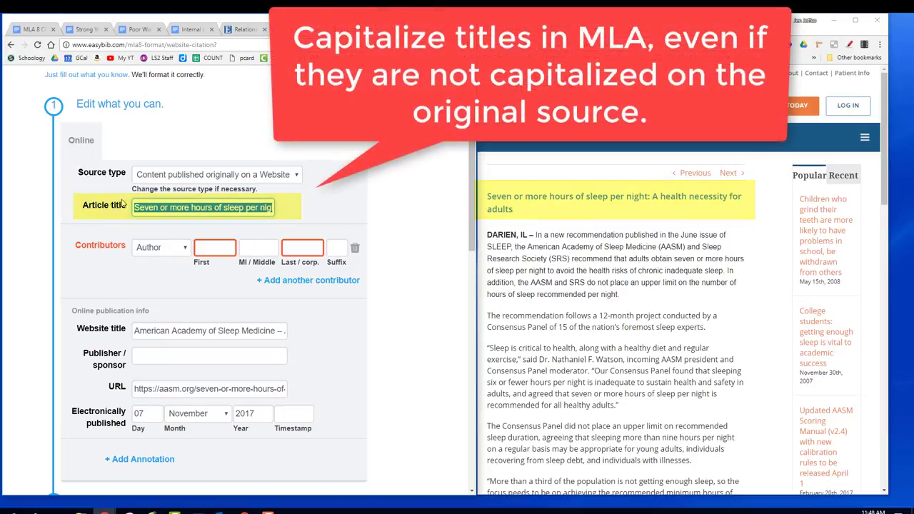
click(176, 208)
click(196, 207)
key(BackSpace)
text(H)
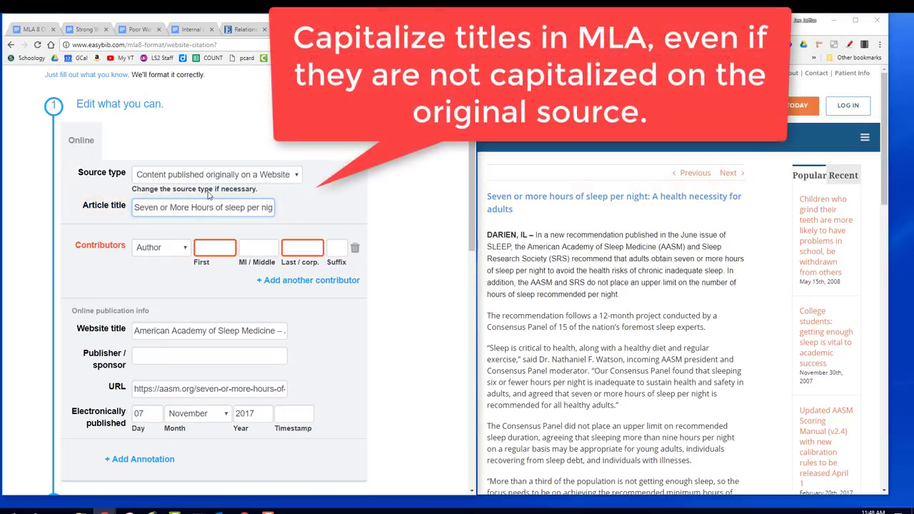
Capitalize "Sleep", "Per" and "Night" in the article title.
click(230, 208)
key(BackSpace)
text(S)
key(Right)
key(BackSpace)
text(P)
key(Right)
key(Right)
key(Right)
key(Right)
key(BackSpace)
text(N)
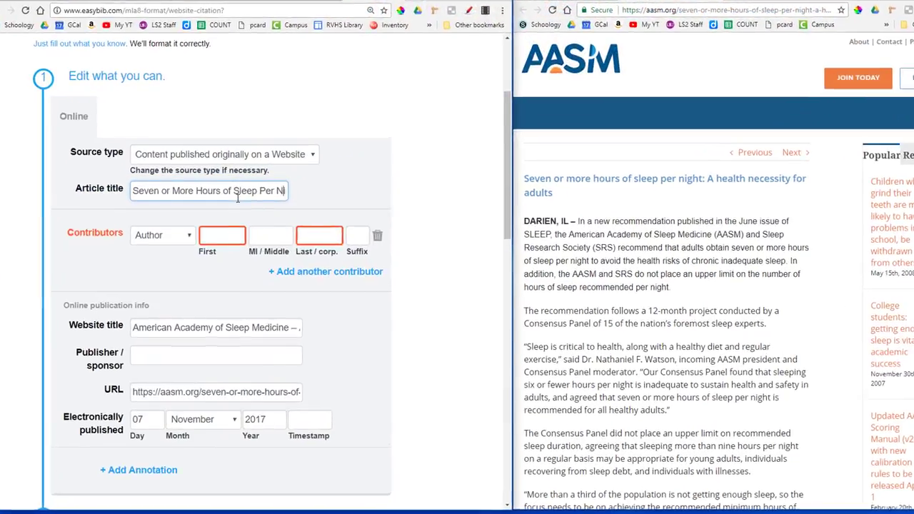
Capitalize "Health" and "Necessity" in the article title's subtitle.
key(Right)
key(Right)
key(Right)
key(Right)
key(Right)
key(Right)
key(Right)
key(Right)
key(Right)
key(Right)
key(Right)
key(Right)
key(Right)
key(Right)
key(Right)
key(Right)
key(Right)
key(Right)
key(Right)
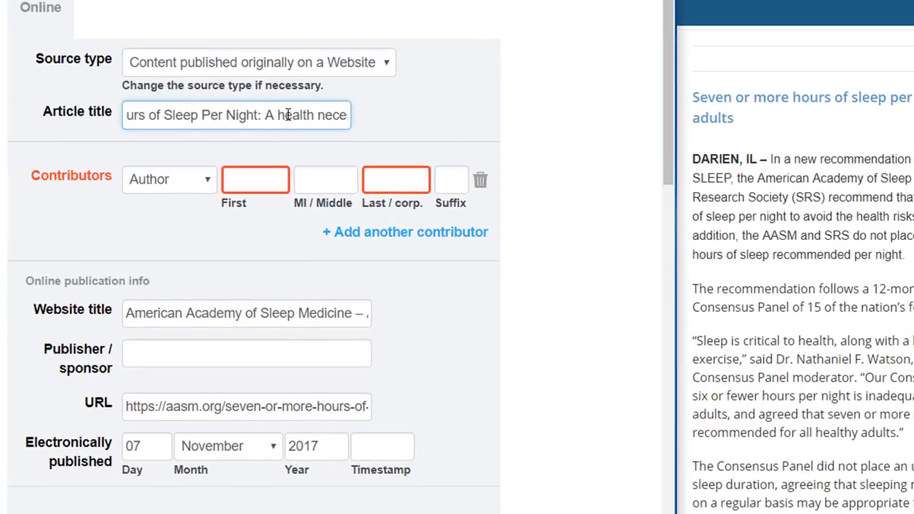
click(287, 115)
key(BackSpace)
text(H)
key(Right)
key(Right)
key(Right)
key(Right)
key(Right)
key(Right)
key(Right)
key(BackSpace)
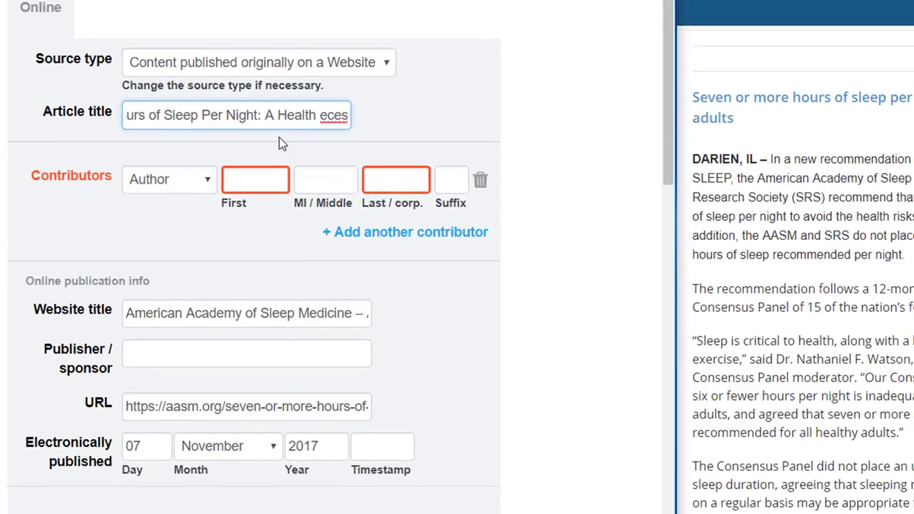
text(N)
Capitalize "Adults" at the end of the article title.
key(Right)
key(Right)
key(Right)
key(Right)
key(Right)
key(Right)
key(Right)
key(Right)
key(Right)
key(Right)
key(Right)
key(Right)
key(Right)
key(Right)
key(Right)
key(Right)
key(Right)
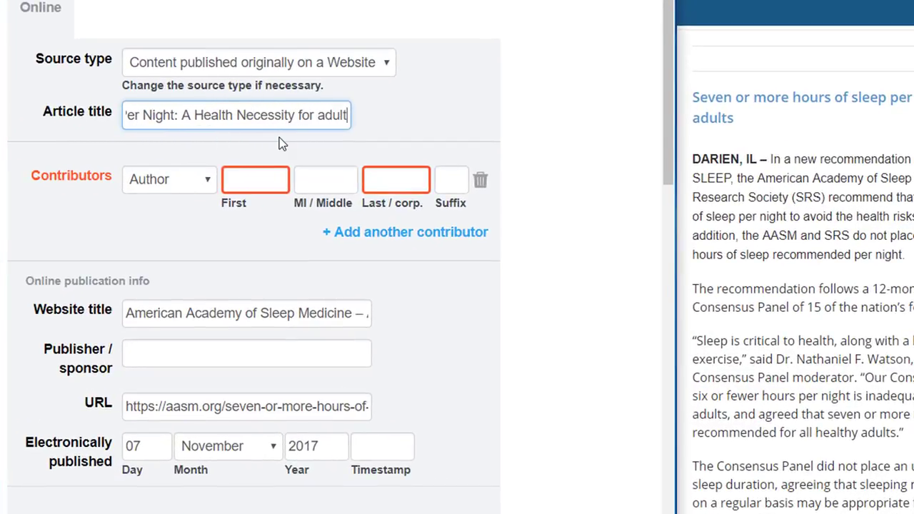
key(Left)
key(Left)
key(Left)
key(Left)
key(BackSpace)
text(A)
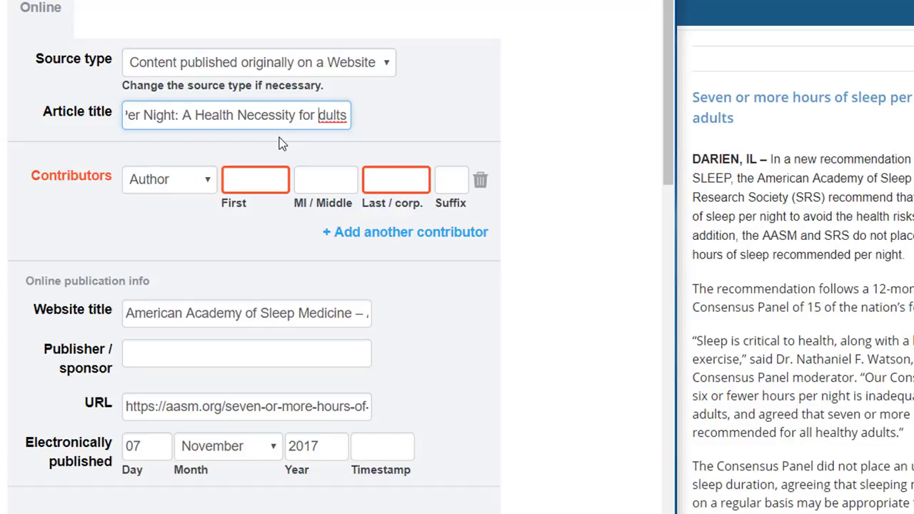
key(Right)
key(Right)
key(Right)
key(Right)
text(s)
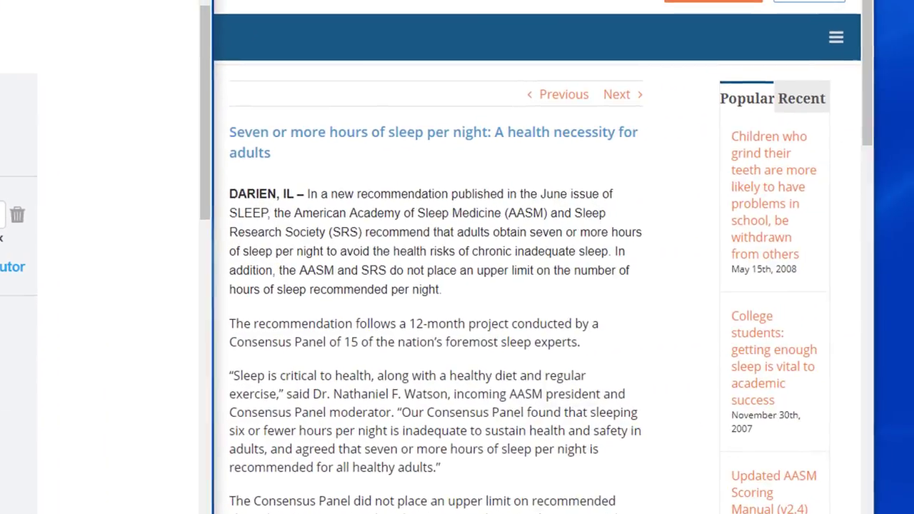
Check the article page and full website title, and copy American Academy of Sleep Medicine from the page's copyright line.
scroll(682, 245, down, 20)
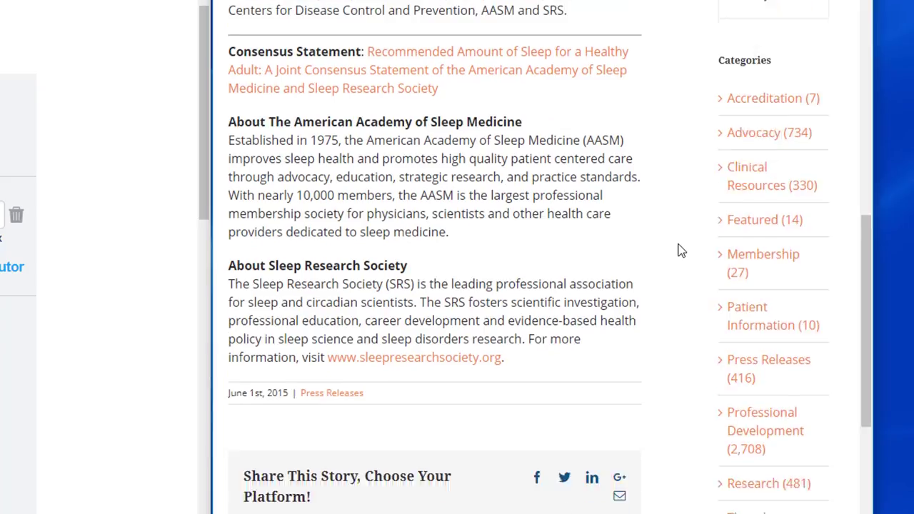
scroll(681, 250, up, 20)
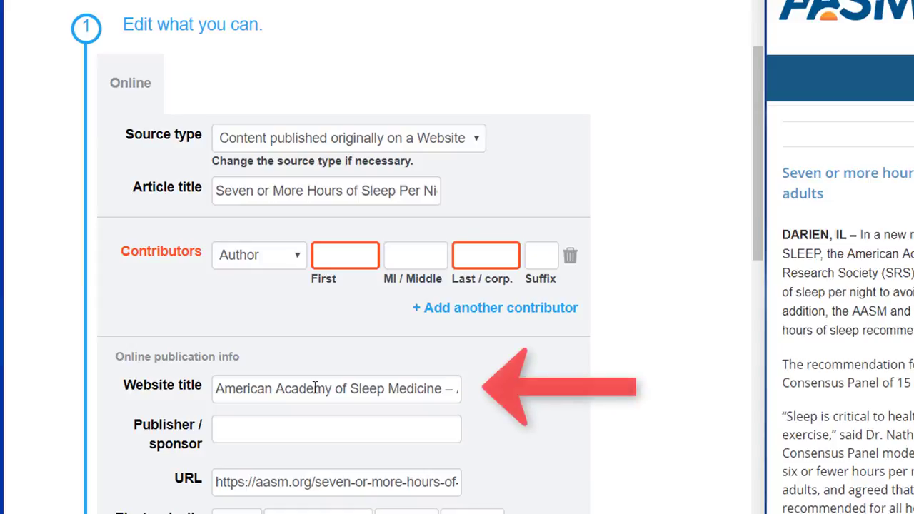
drag(317, 388, 460, 414)
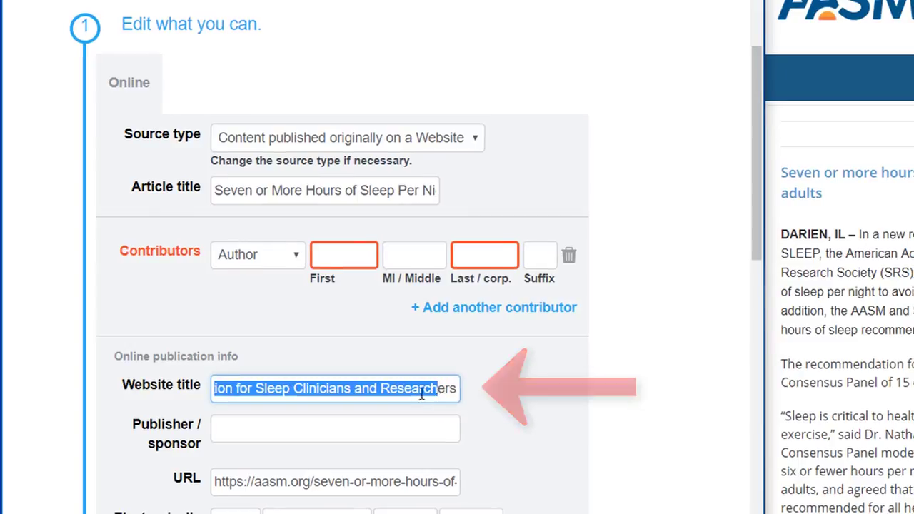
scroll(832, 295, down, 15)
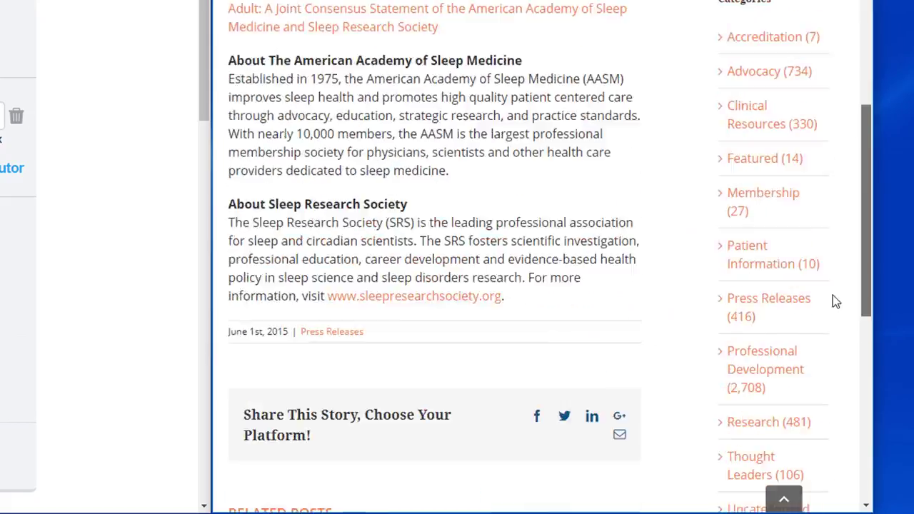
drag(408, 492, 568, 493)
key(ctrl+c)
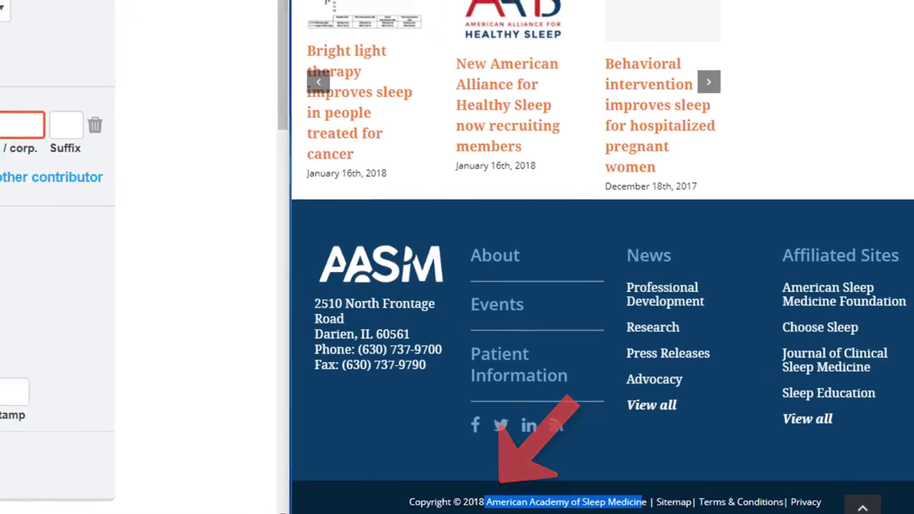
Shorten the website title to American Academy of Sleep Medicine by deleting the trailing tagline.
click(378, 307)
key(End)
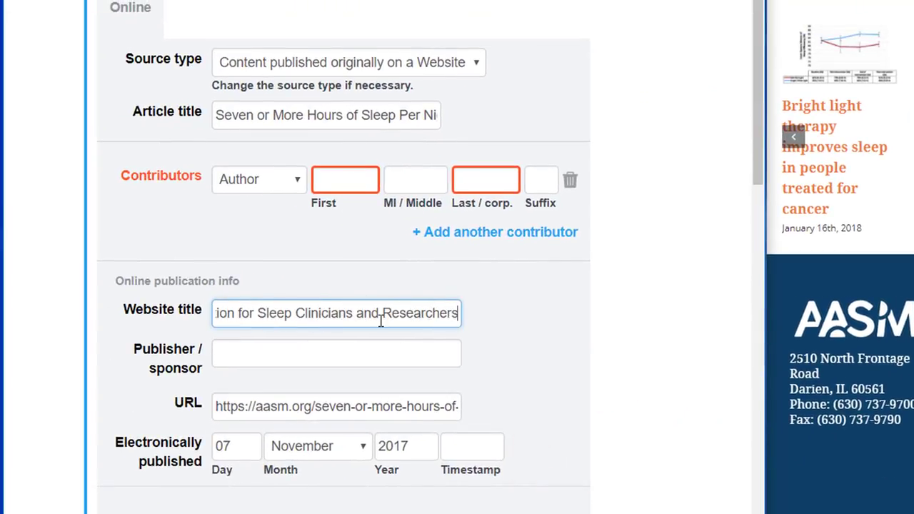
key(BackSpace)
key(BackSpace)
key(BackSpace)
key(BackSpace)
key(BackSpace)
key(BackSpace)
key(BackSpace)
key(BackSpace)
key(BackSpace)
key(BackSpace)
key(BackSpace)
key(BackSpace)
key(BackSpace)
key(BackSpace)
key(BackSpace)
key(BackSpace)
key(BackSpace)
key(BackSpace)
key(BackSpace)
key(BackSpace)
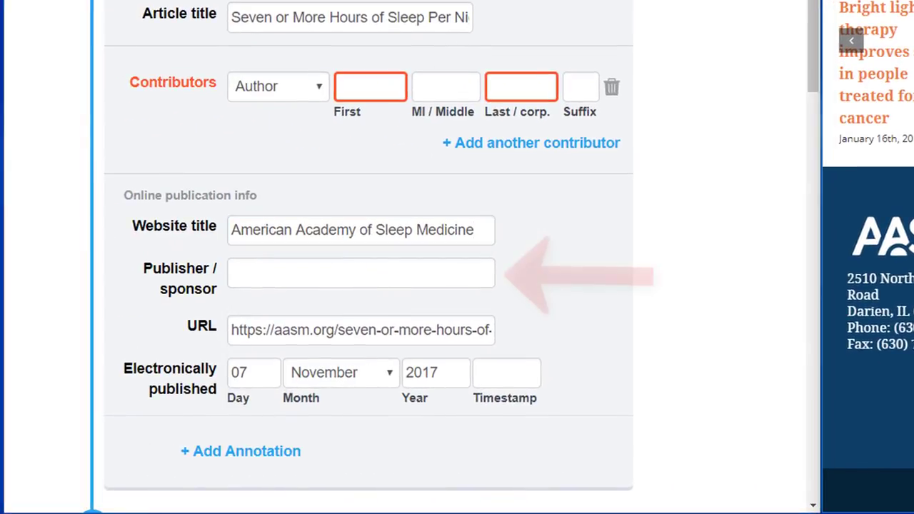
Fill in the publisher/sponsor with the copied name, American Academy of Sleep Medicine.
click(364, 273)
key(ctrl+v)
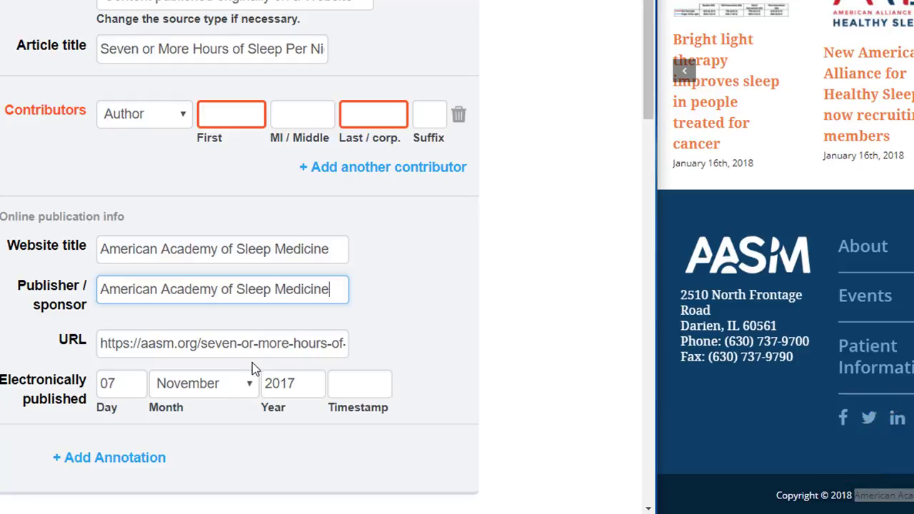
scroll(252, 365, down, 1)
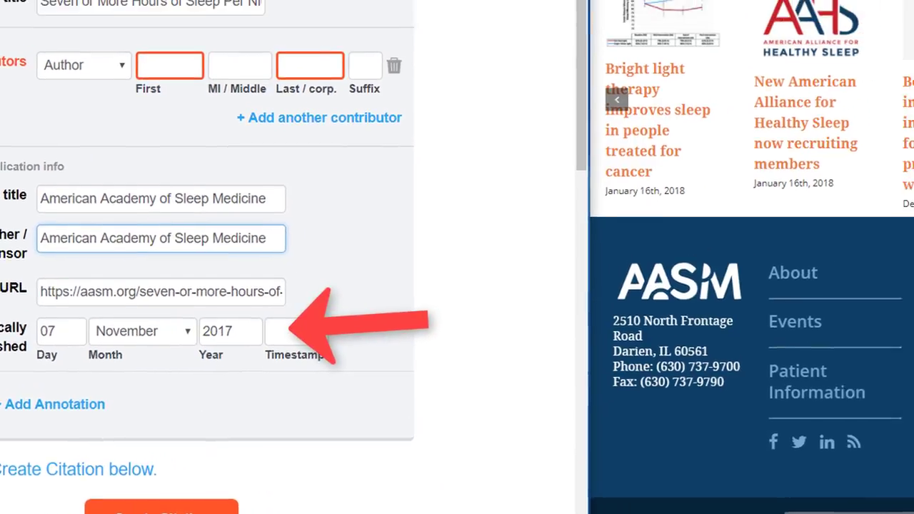
Look through the article page for its publication date to compare with the electronically published date in the form.
scroll(759, 255, up, 10)
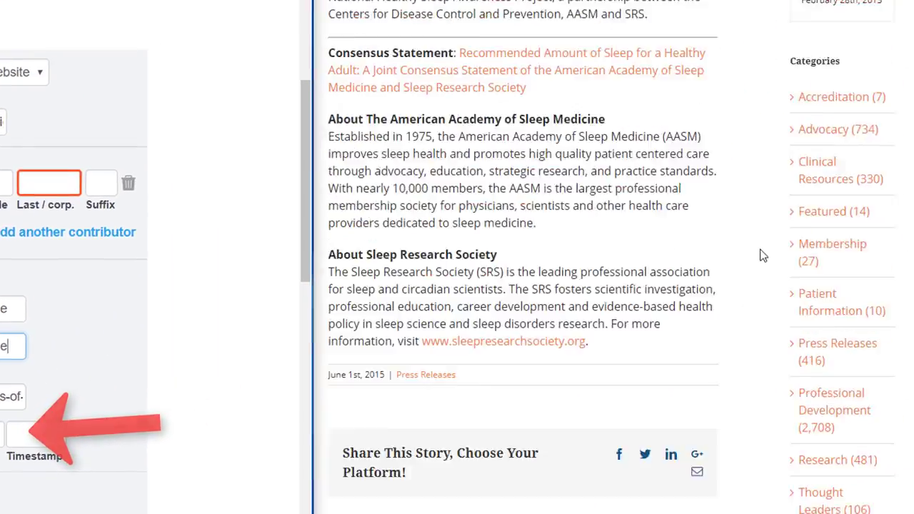
scroll(722, 265, up, 5)
scroll(696, 423, down, 10)
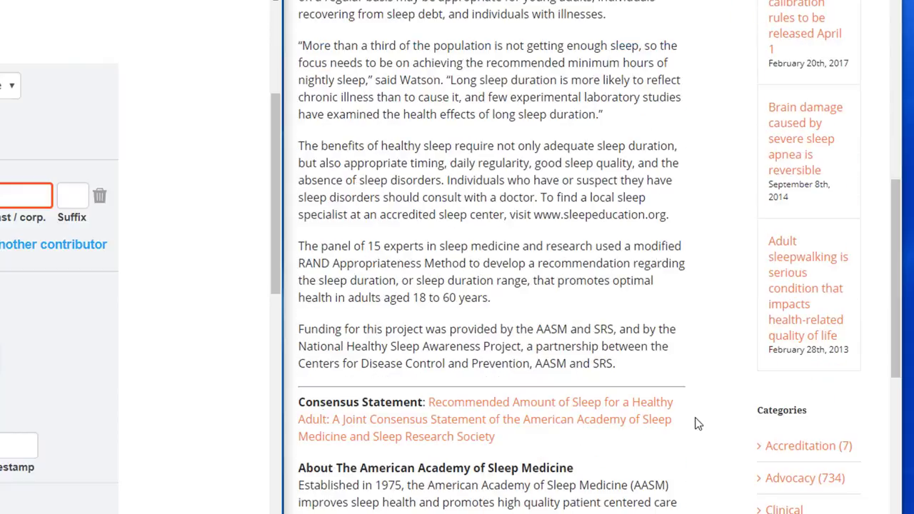
scroll(696, 422, down, 1)
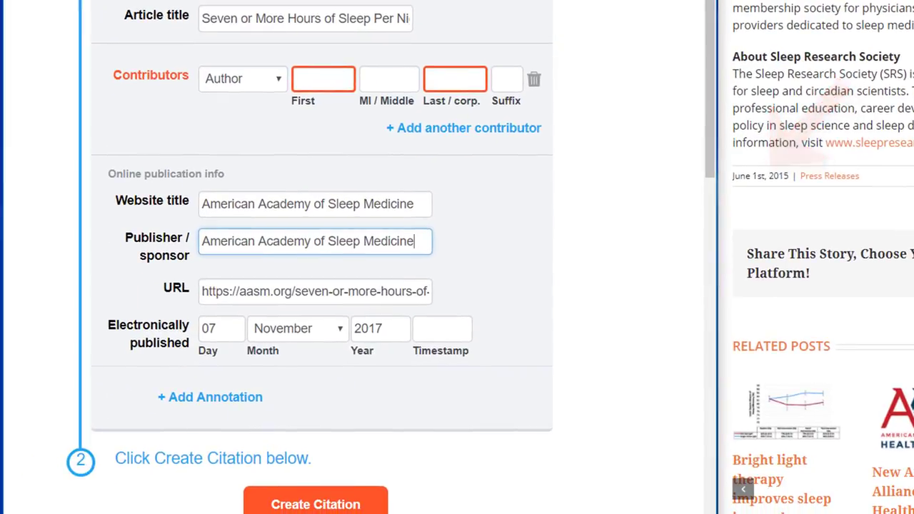
Correct the electronically published date to 01 June 2015 and create the website article citation.
click(159, 345)
key(BackSpace)
text(1)
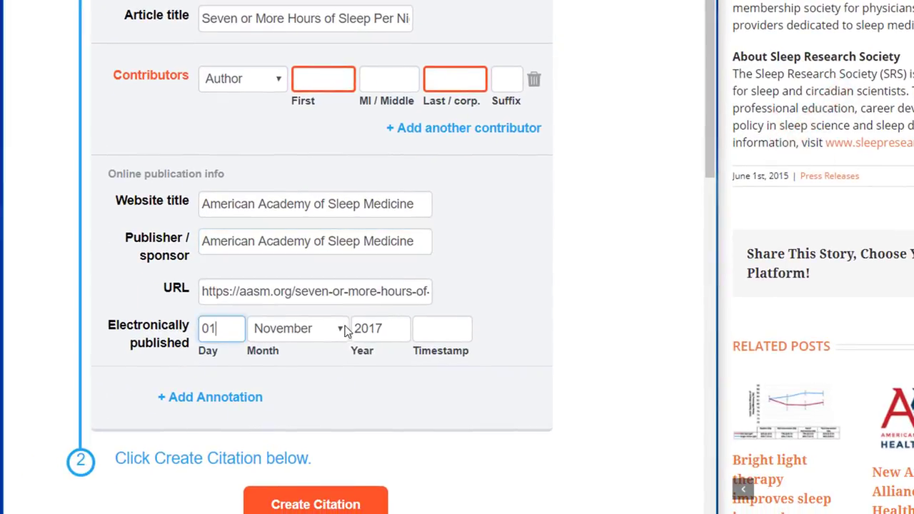
click(281, 343)
click(242, 112)
click(330, 340)
key(BackSpace)
text(5)
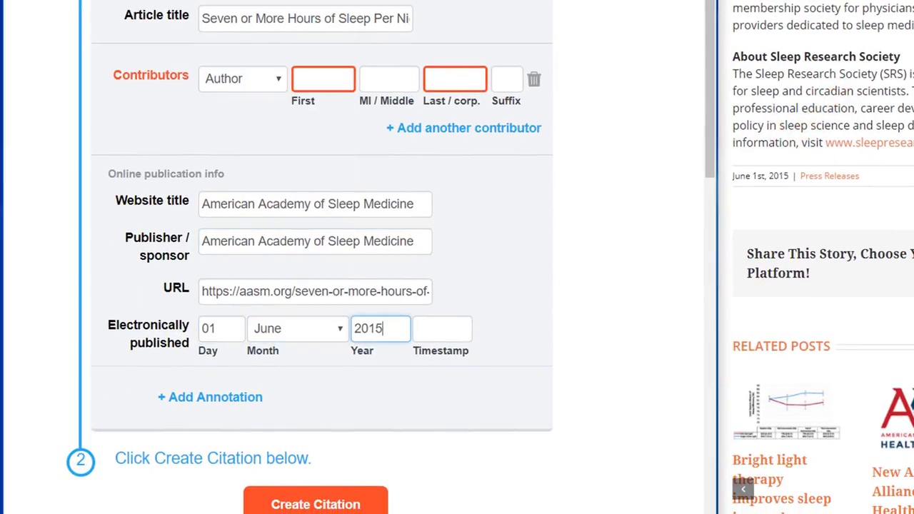
scroll(496, 394, down, 3)
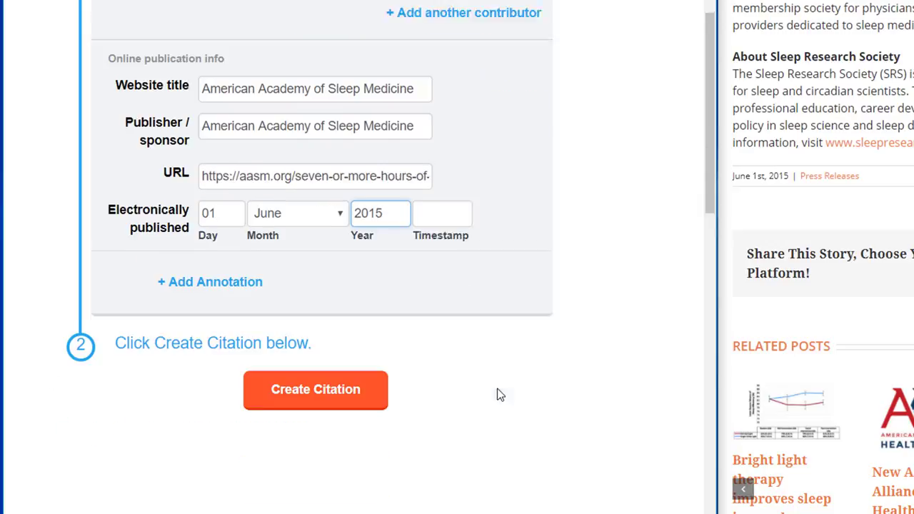
click(322, 369)
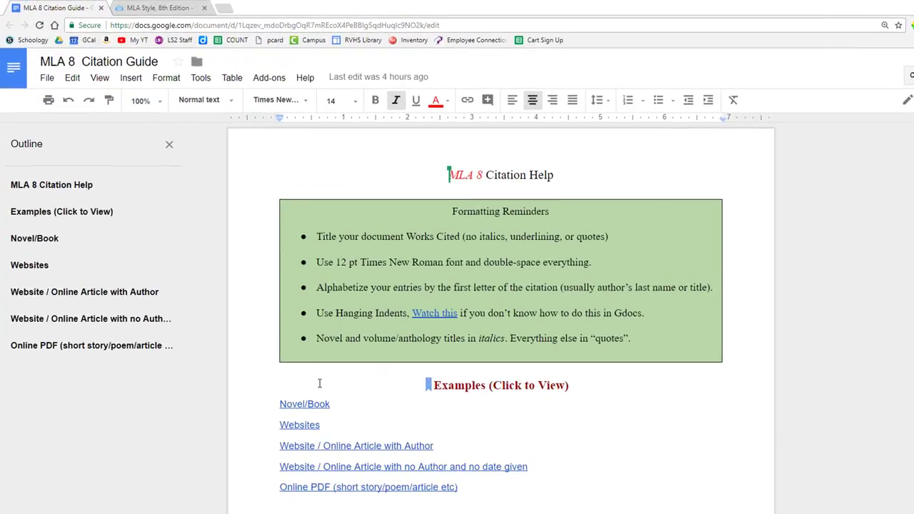
Follow the Novel/Book link in the MLA 8 Citation Guide document and read on through the website citation examples.
click(314, 403)
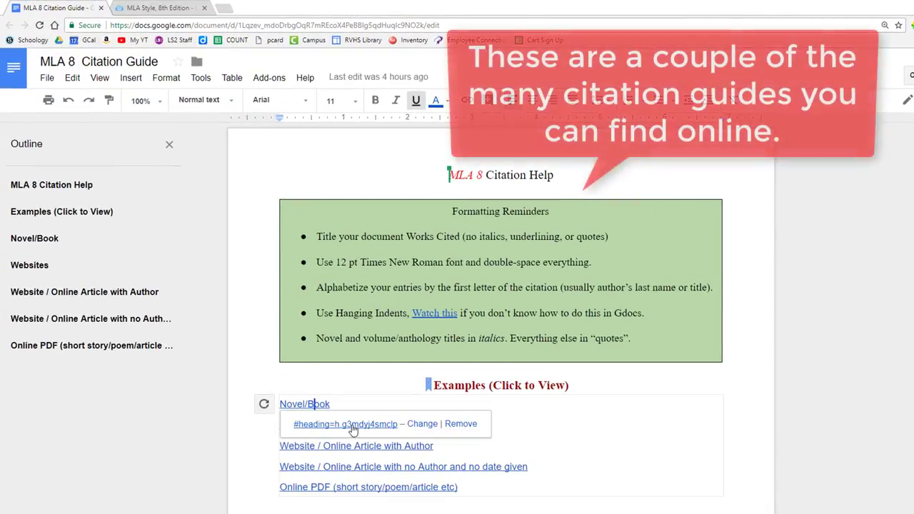
click(314, 427)
scroll(441, 454, down, 2)
scroll(440, 455, down, 5)
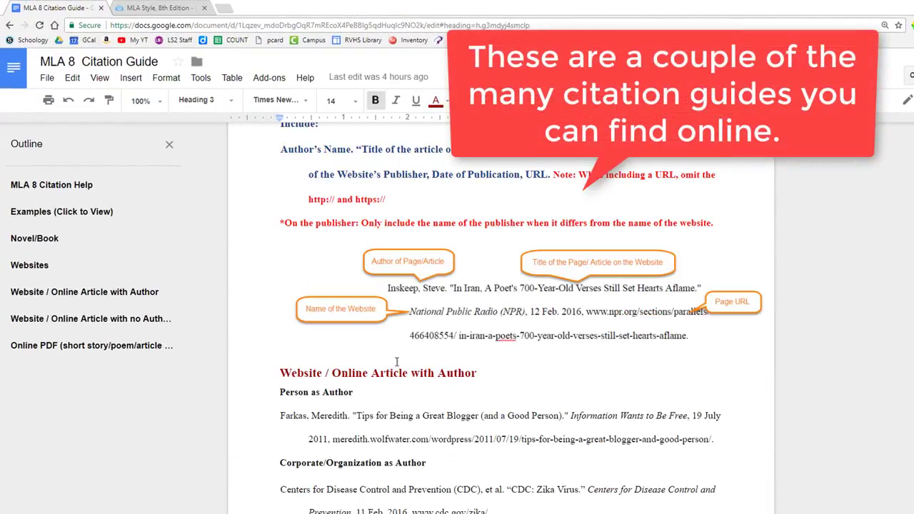
Switch to the MLA Style, 8th Edition library guide and review its Works Cited format examples.
click(185, 8)
scroll(360, 272, down, 6)
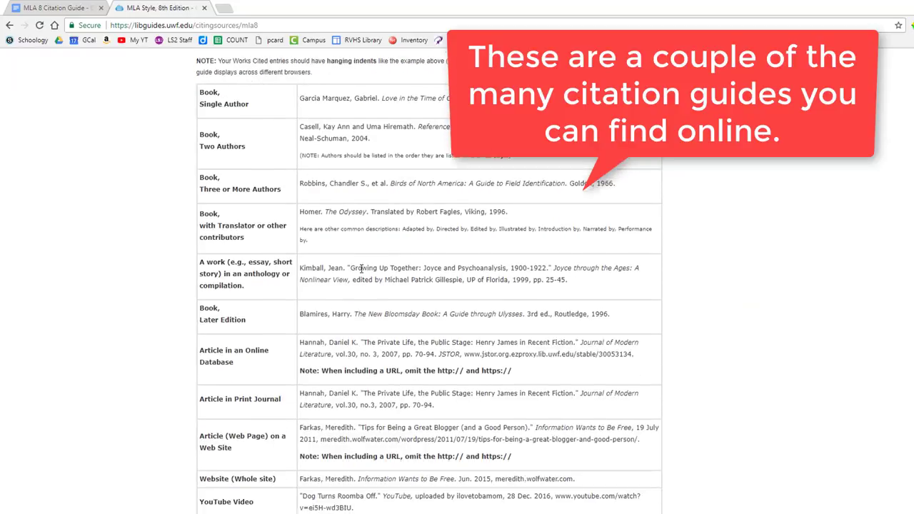
scroll(142, 464, up, 10)
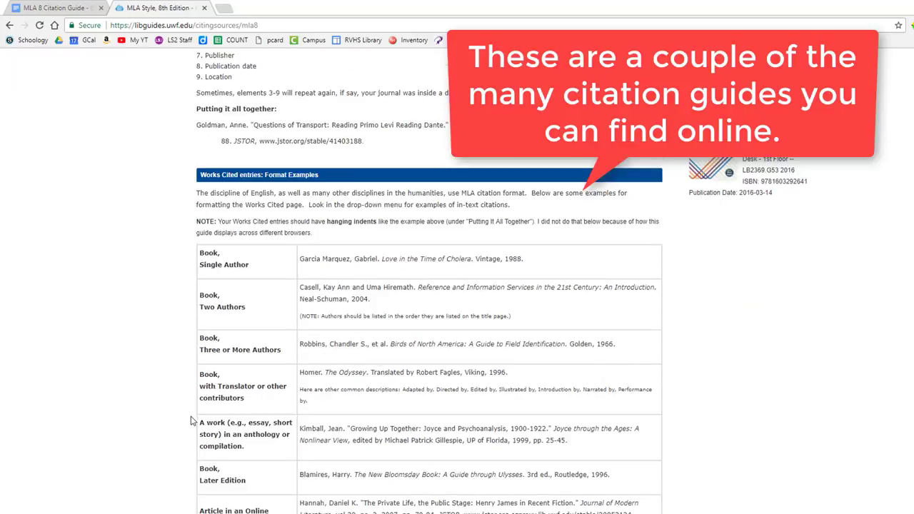